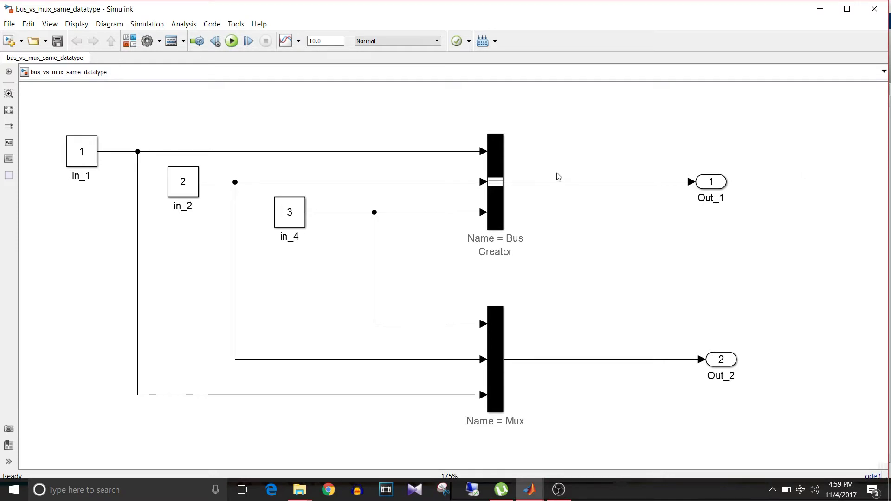
- Simulate the model so int16 shows on all three inputs and the Mux output, then inspect in_1 and in_4
left_click(497, 378)
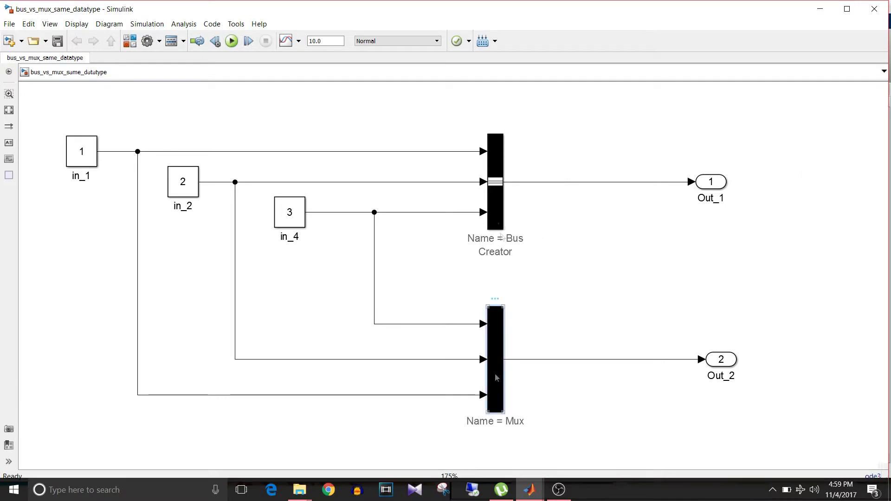
left_click(498, 202)
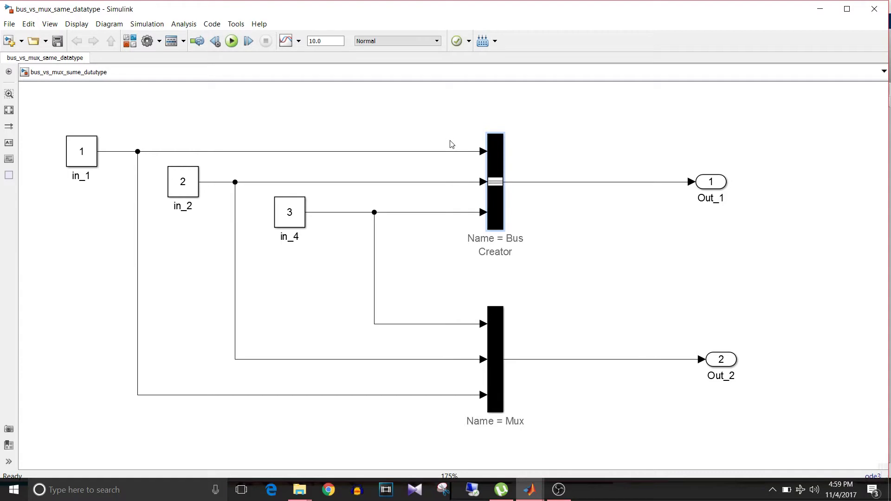
left_click(232, 42)
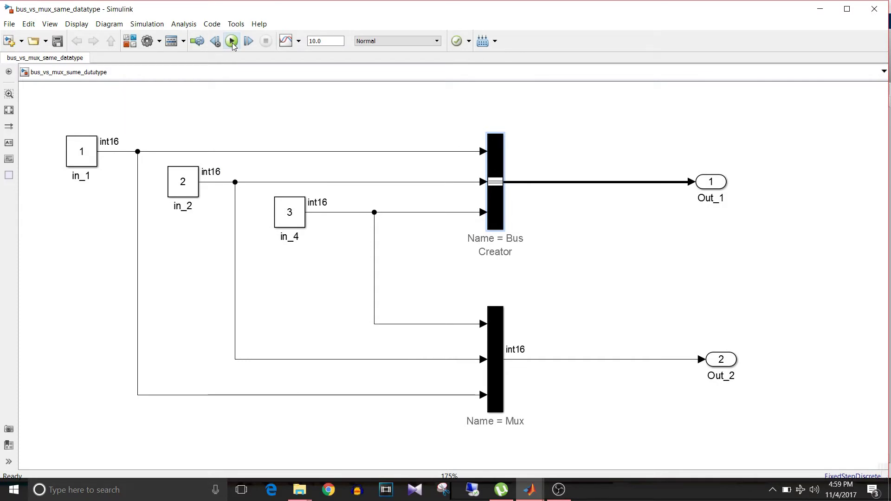
left_click(72, 140)
left_click(297, 209)
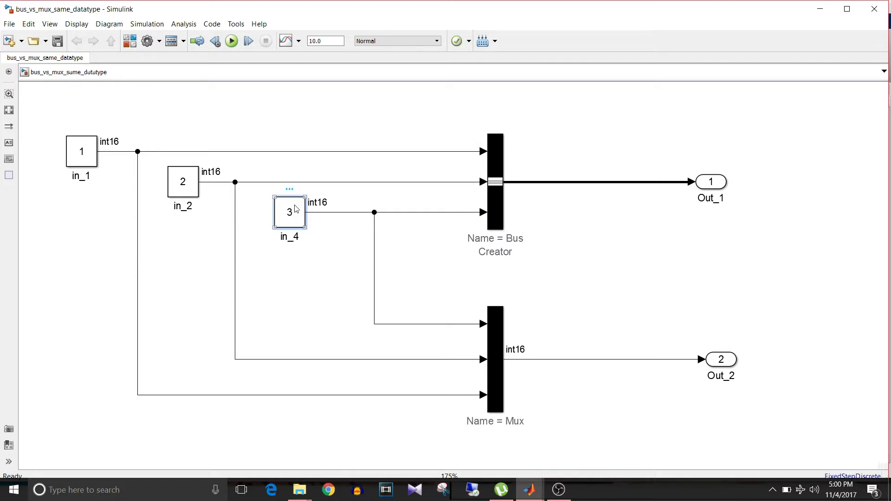
- Change in_4's output data type to uint16, save, and re-run to trigger the Mux mismatch errors
double_click(295, 208)
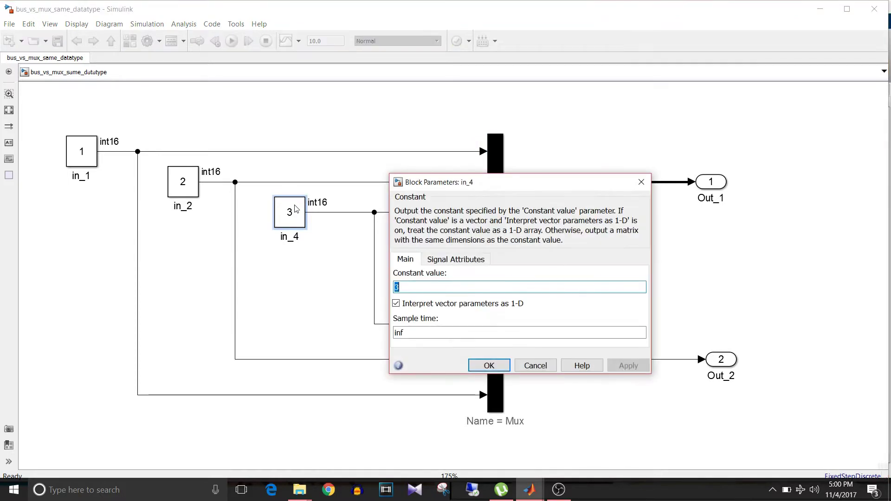
left_click(470, 261)
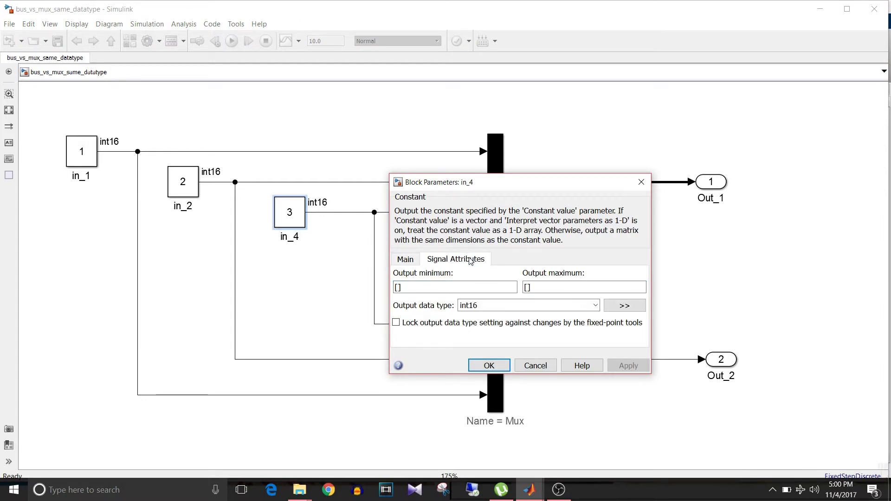
left_click(593, 309)
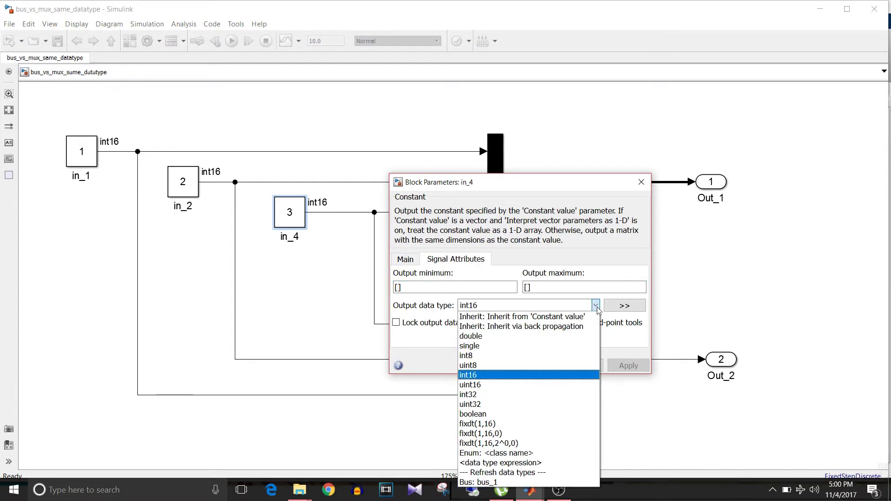
left_click(511, 384)
left_click(501, 366)
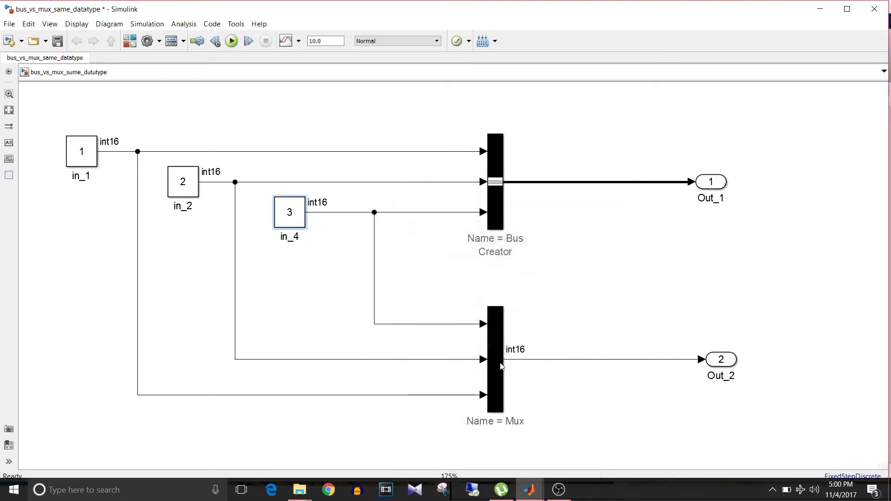
left_click(59, 42)
left_click(232, 41)
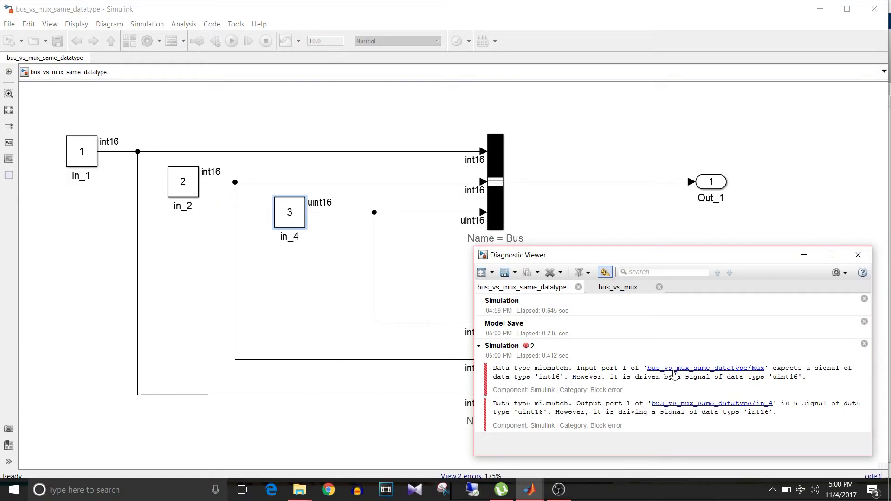
- Follow the two mismatch error links to the Mux and in_4 blocks, then close the Diagnostic Viewer
left_click(673, 369)
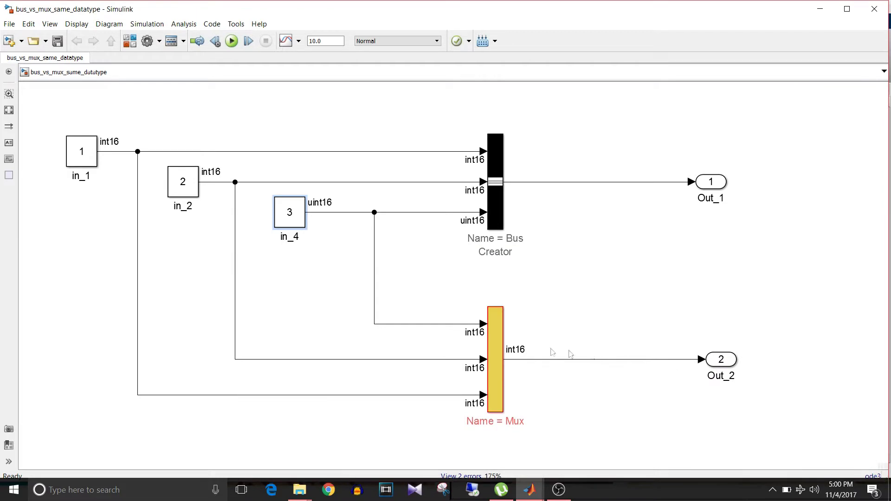
mouse_move(529, 489)
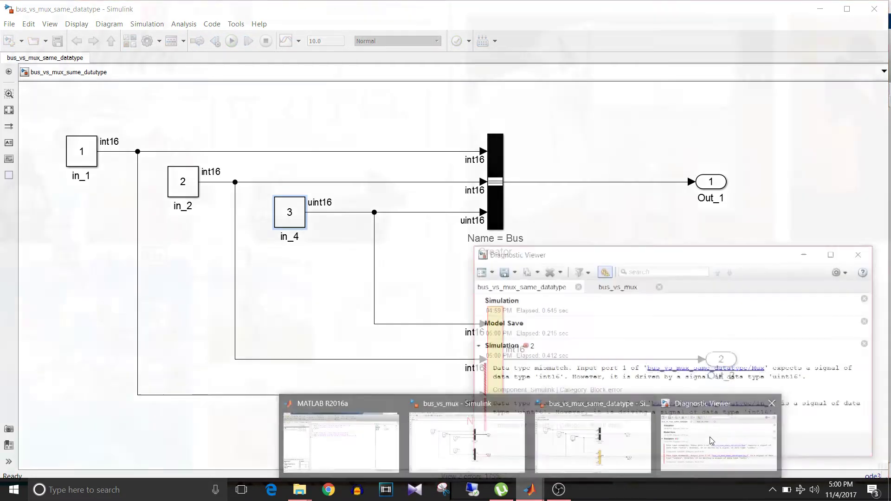
left_click(751, 411)
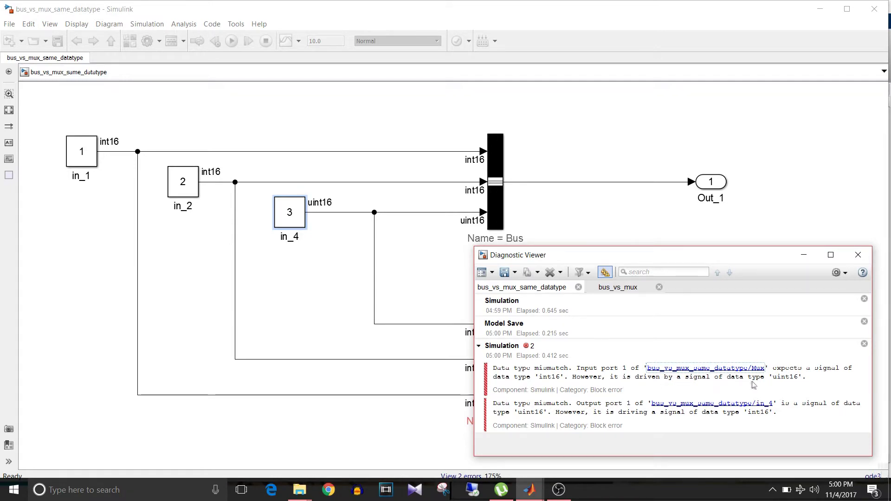
left_click(707, 407)
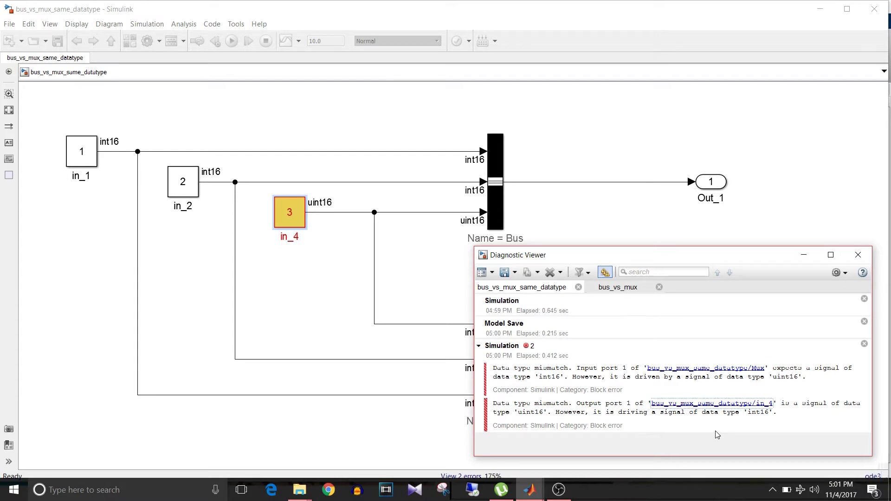
left_click(858, 255)
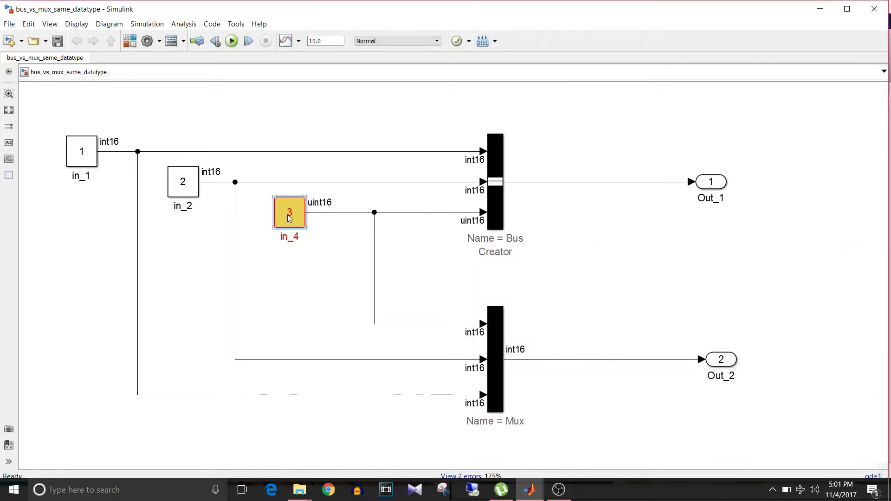
- Copy in_4 as a new constant in_3 below it, with output data type int16
left_click_drag(286, 218, 291, 317)
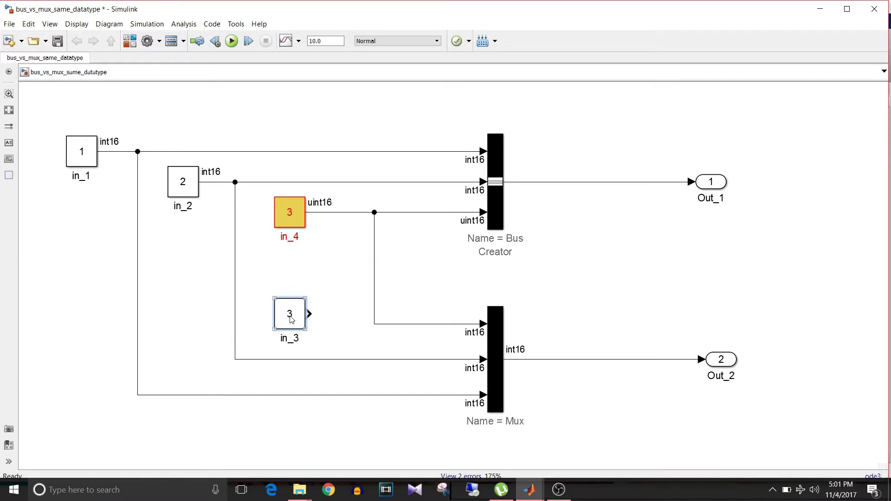
double_click(291, 319)
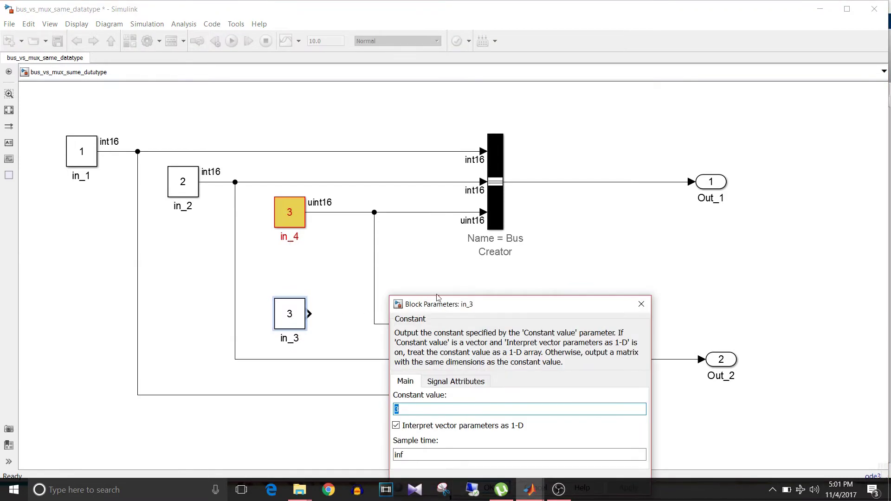
left_click_drag(441, 308, 435, 169)
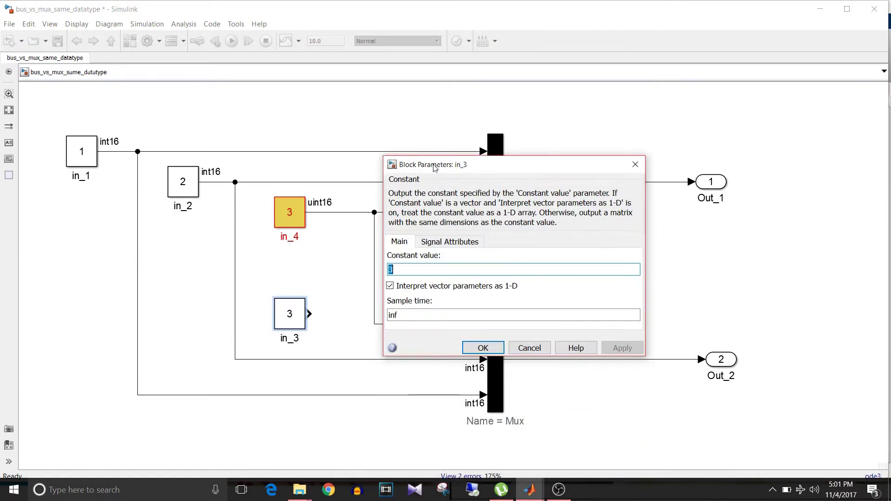
left_click(437, 247)
left_click(588, 287)
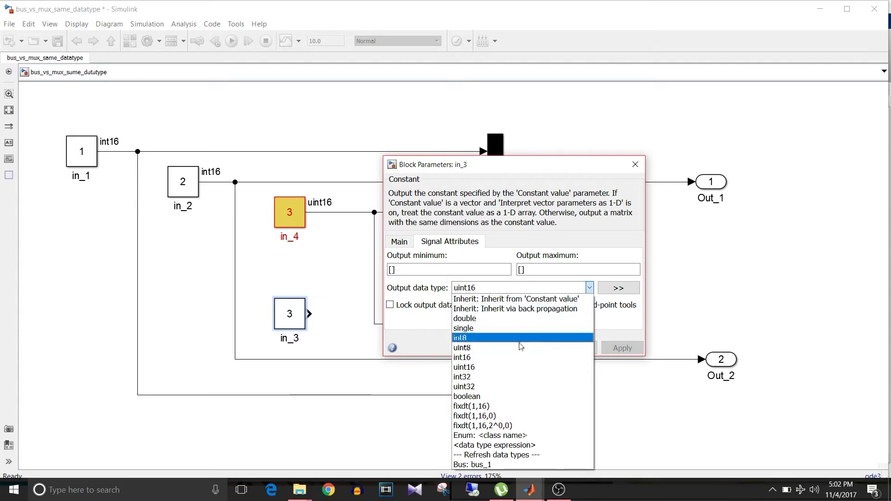
left_click(508, 358)
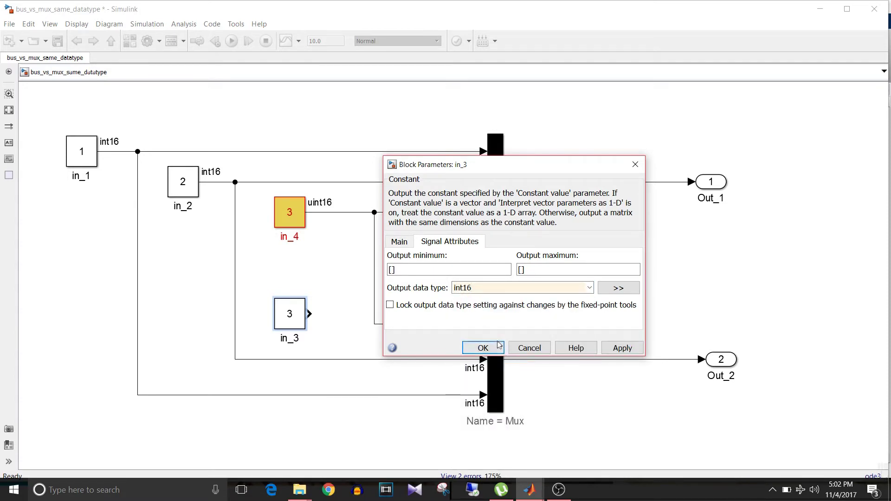
left_click(498, 343)
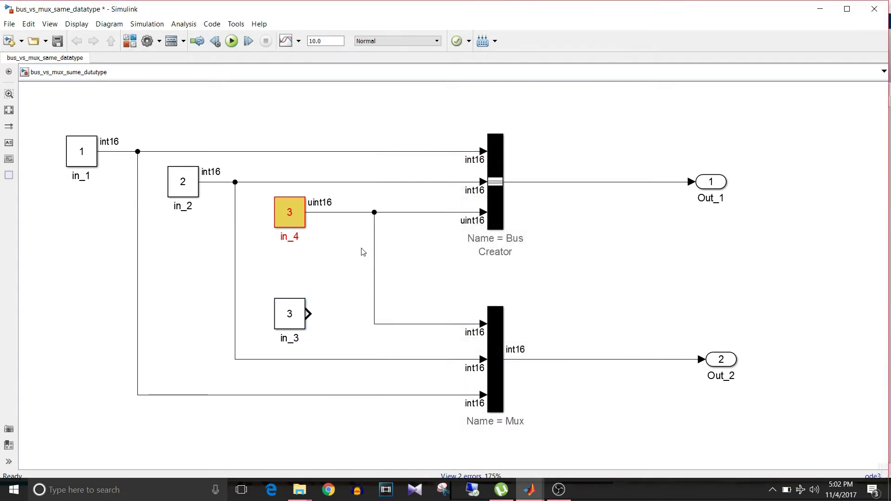
- Replace in_4's Mux branch with a straight line from in_3 to the Mux's first input, then save
left_click_drag(362, 248, 400, 323)
key("Delete")
left_click(307, 314)
left_click_drag(310, 314, 485, 324)
left_click_drag(296, 317, 296, 327)
left_click(378, 279)
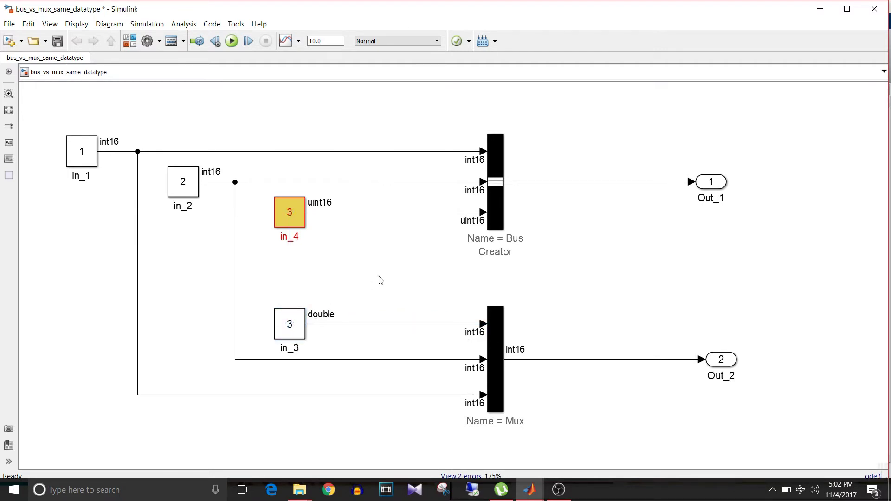
left_click(294, 225)
left_click(58, 41)
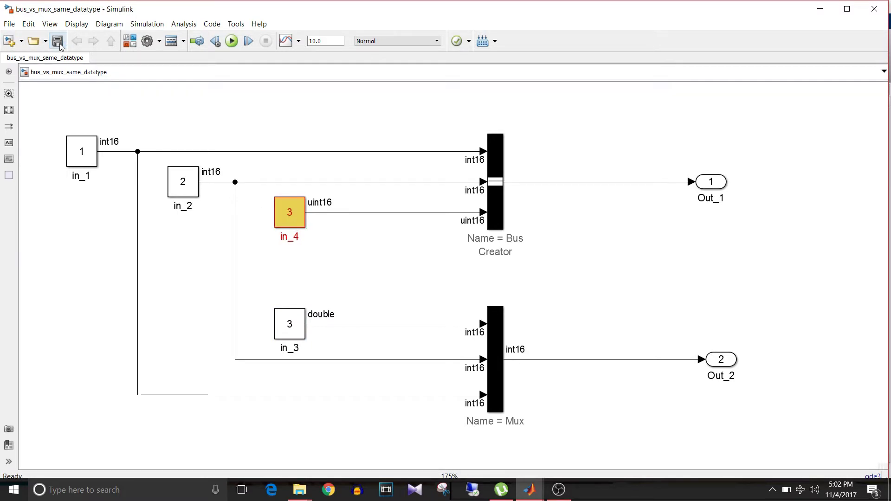
- Re-run with in_3 feeding the Mux and reopen the Out_1 mixed-type virtual bus error
left_click(232, 41)
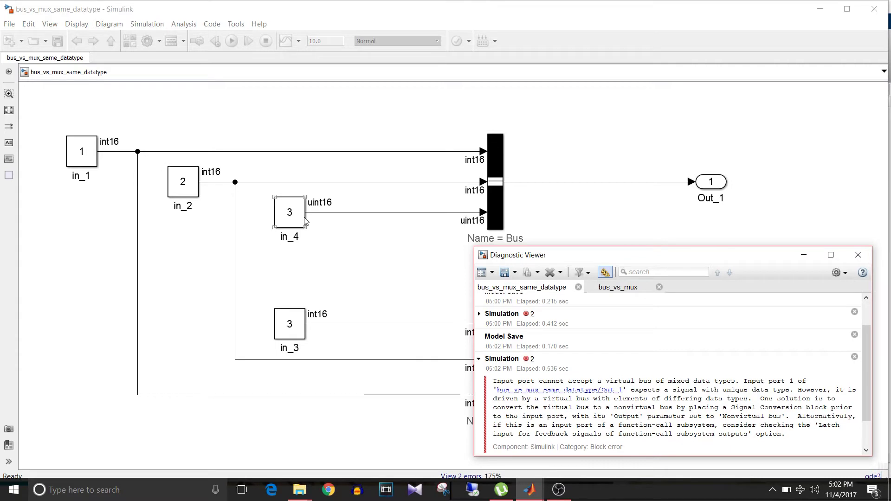
left_click(680, 324)
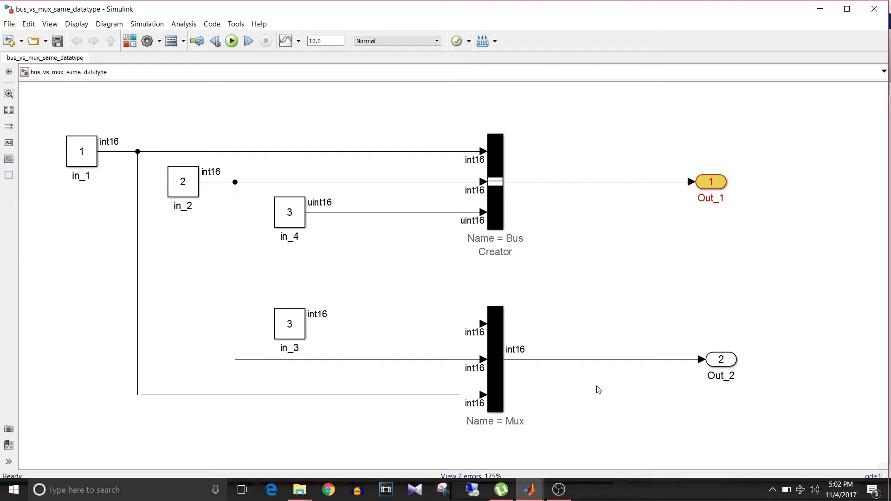
left_click(531, 488)
left_click(718, 443)
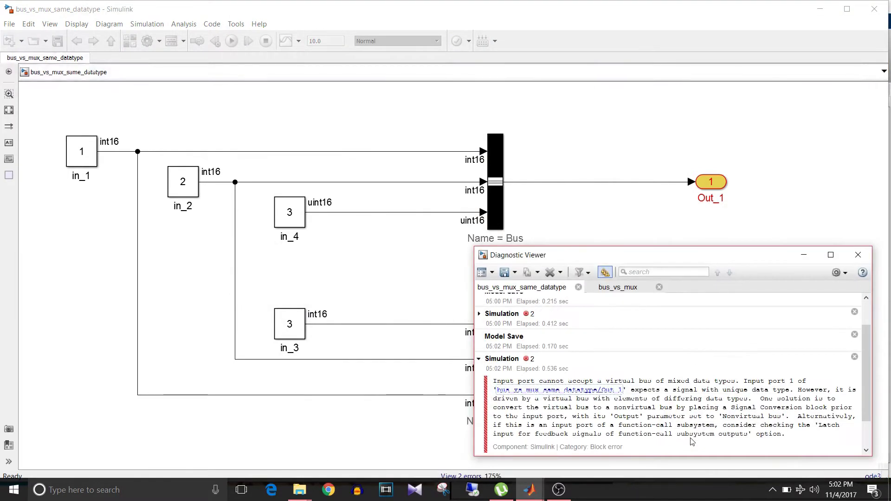
left_click(371, 319)
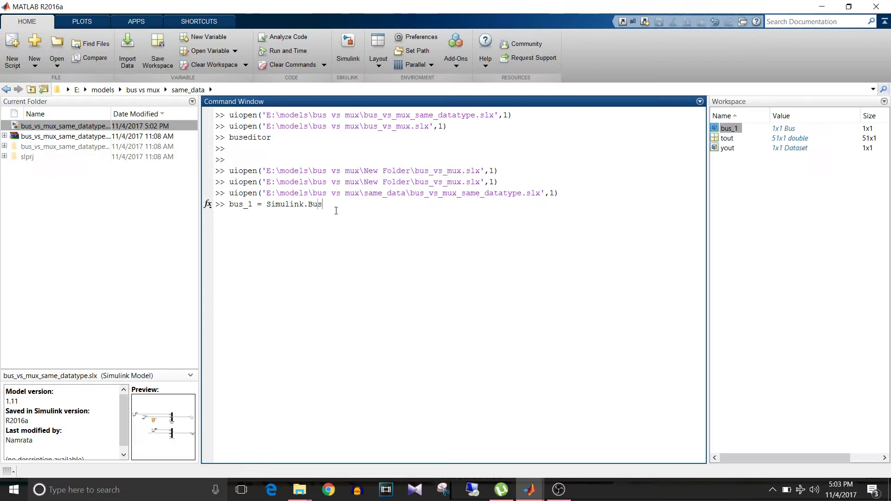
- Edit the recalled bus_1 command into bus_2 = Simulink.Bus and run it
key("Left")
key("Left")
key("BackSpace")
type("2")
key("Return")
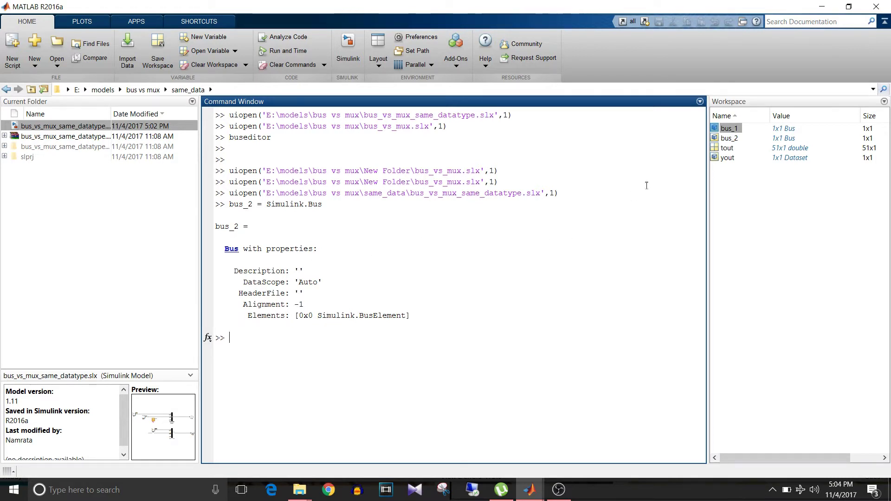
- Open bus_2 in the Bus Editor and add its first element, a
left_click(738, 139)
double_click(738, 139)
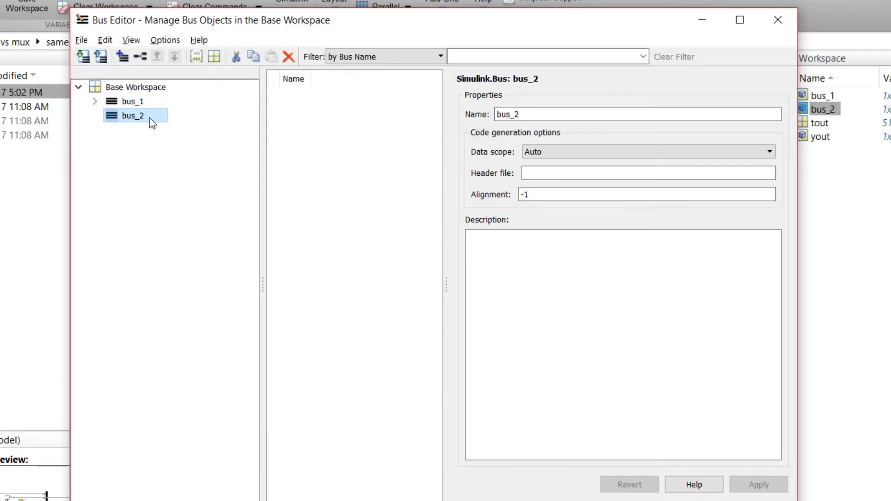
left_click(141, 59)
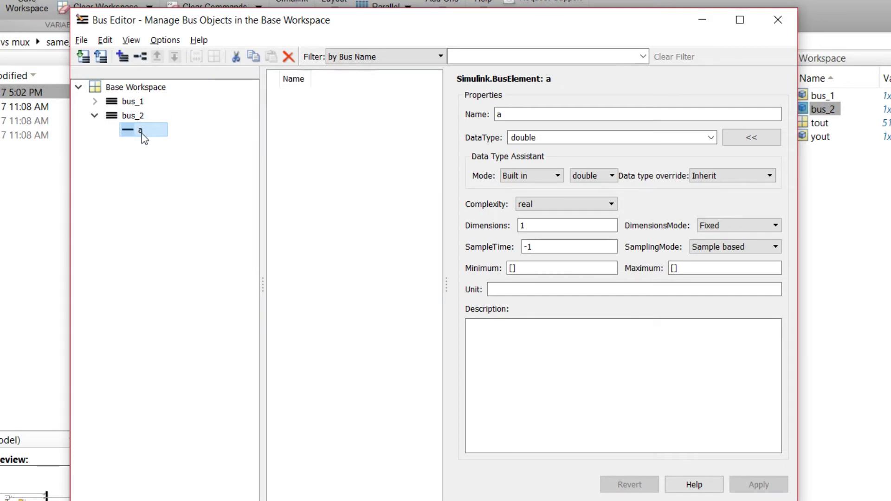
left_click(508, 114)
- Add a second element a1 to bus_2, then delete bus_2
left_click(140, 58)
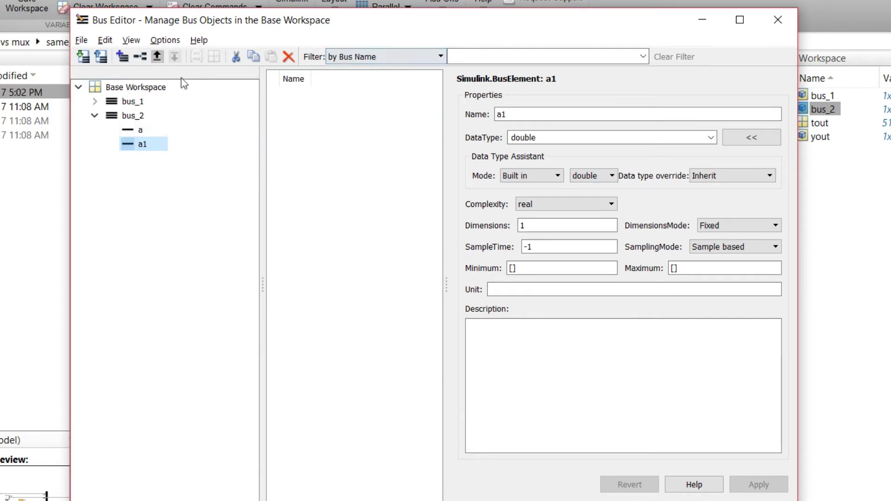
left_click(128, 118)
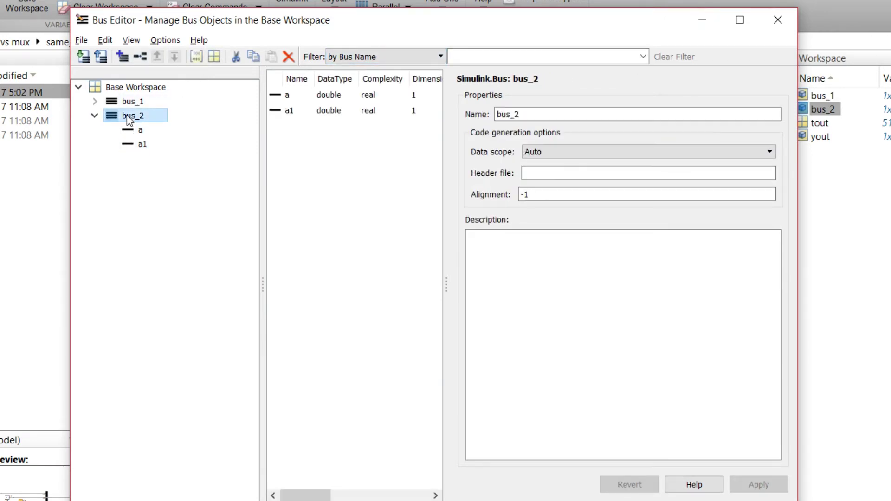
key("Delete")
- Minimize the Bus Editor and rerun buseditor from the command history
left_click(701, 21)
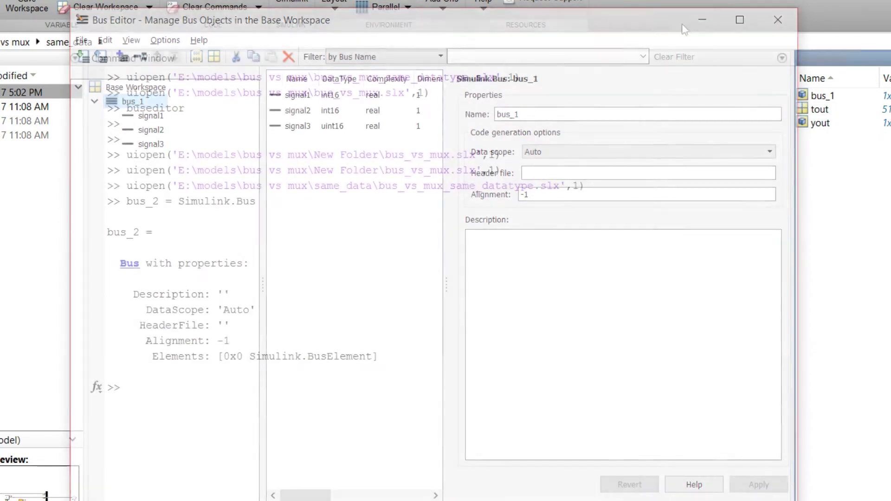
left_click(180, 369)
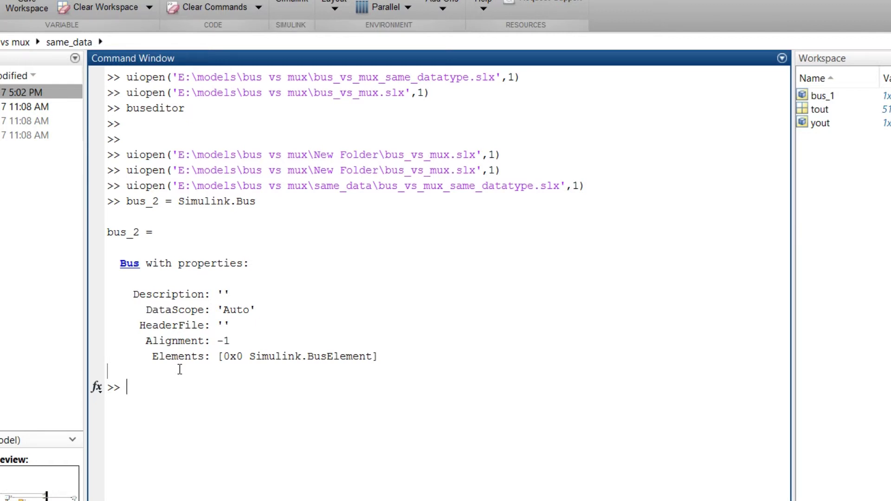
type("bus")
key("Up")
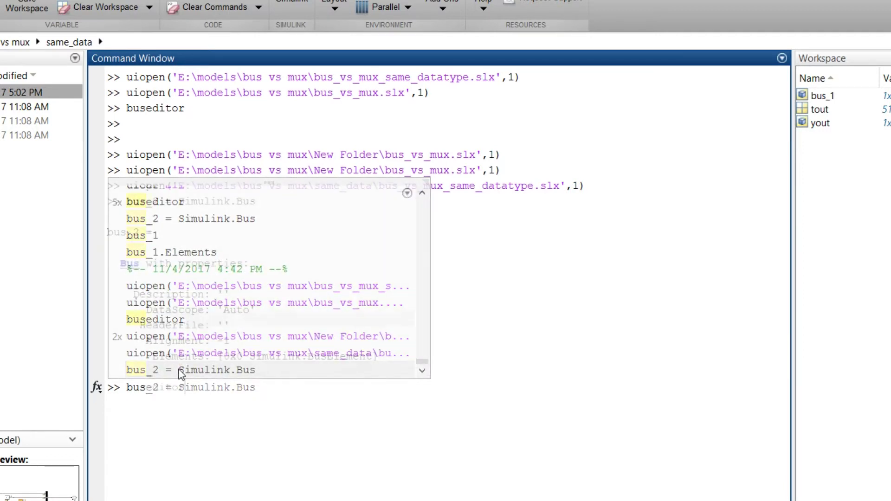
key("Up")
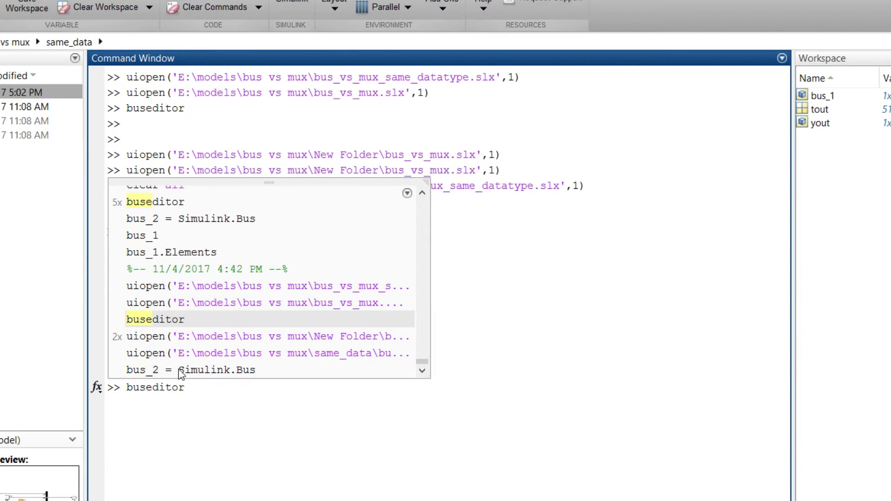
key("Return")
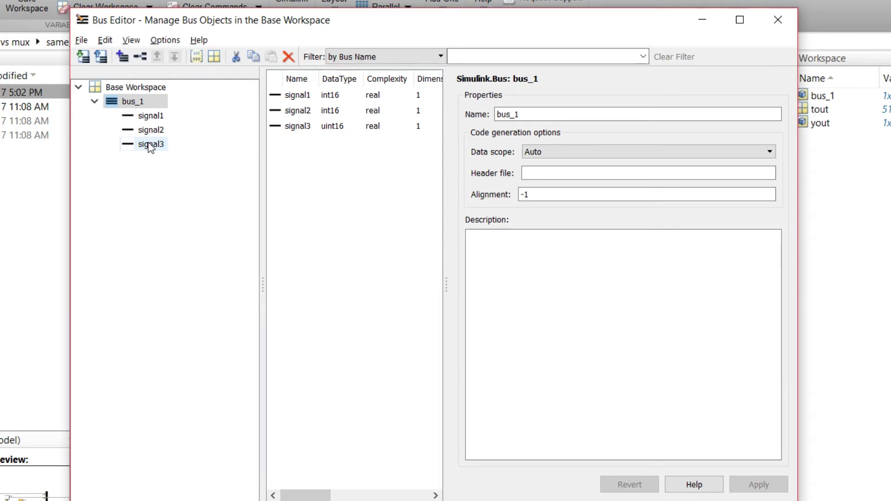
left_click(123, 56)
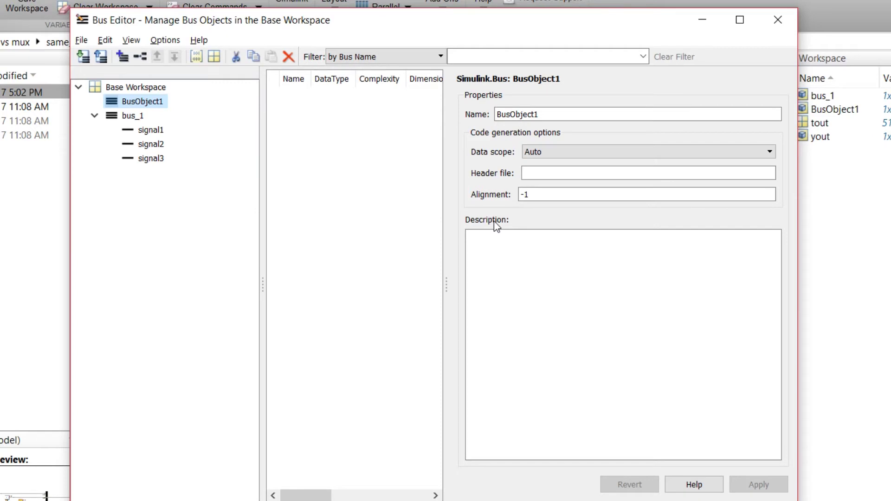
key("Delete")
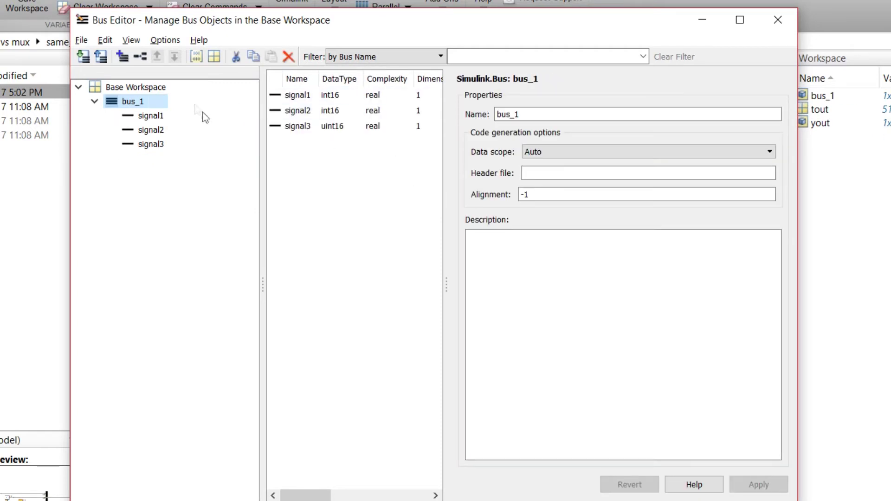
left_click(148, 117)
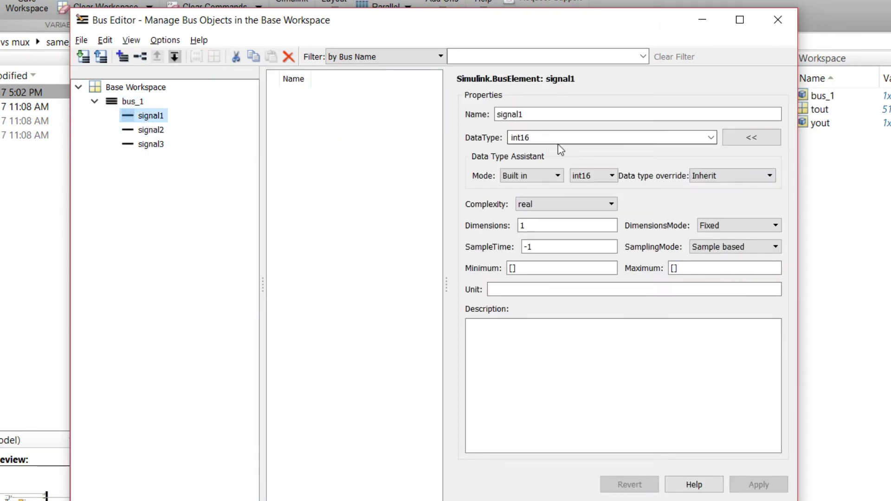
left_click(149, 131)
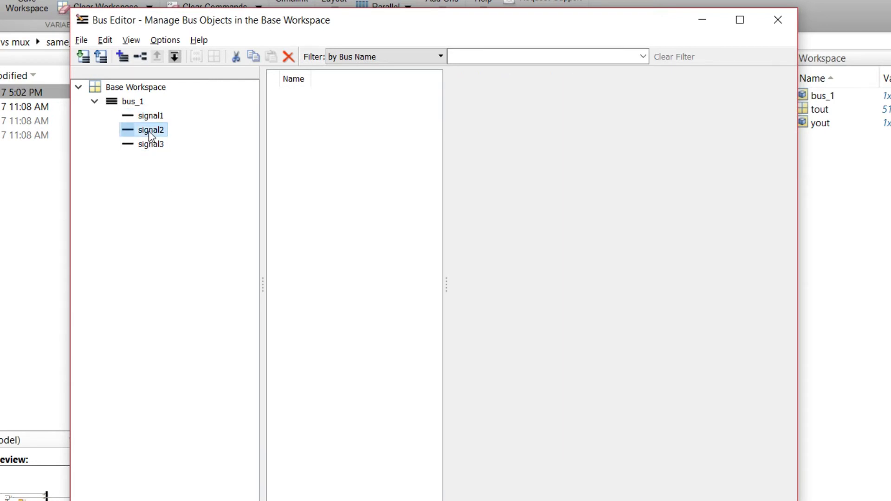
left_click(154, 146)
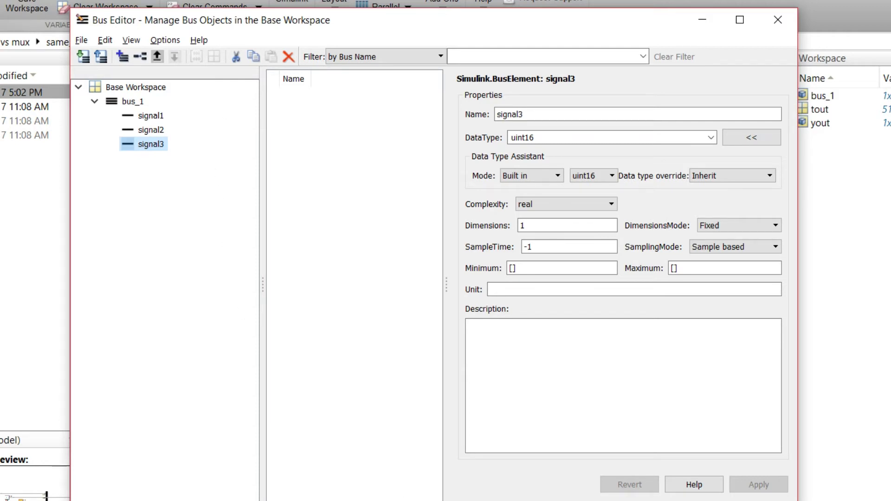
mouse_move(647, 487)
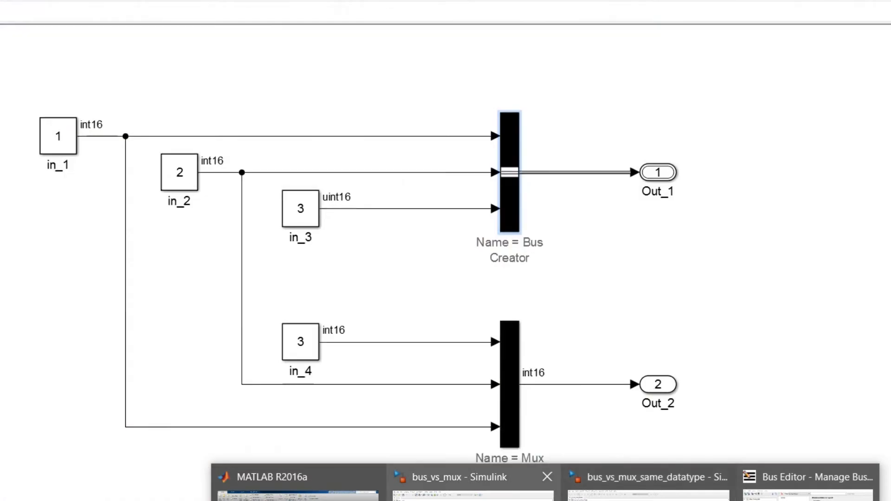
left_click(473, 485)
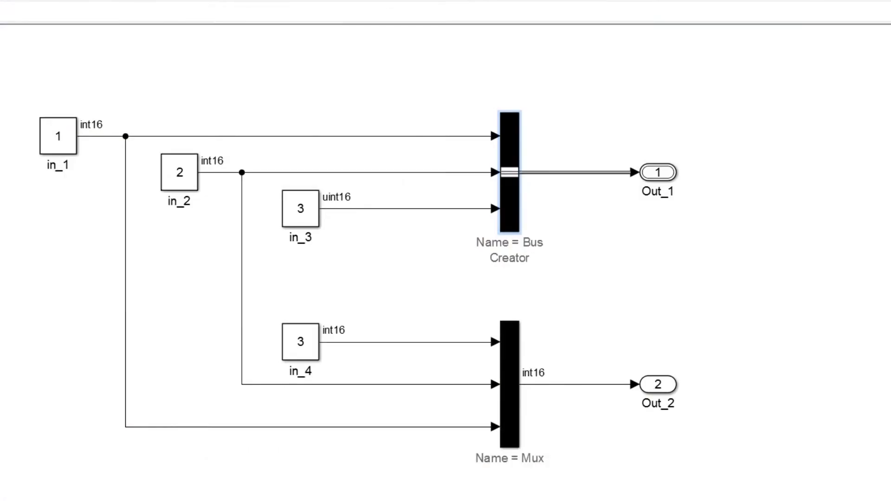
double_click(503, 172)
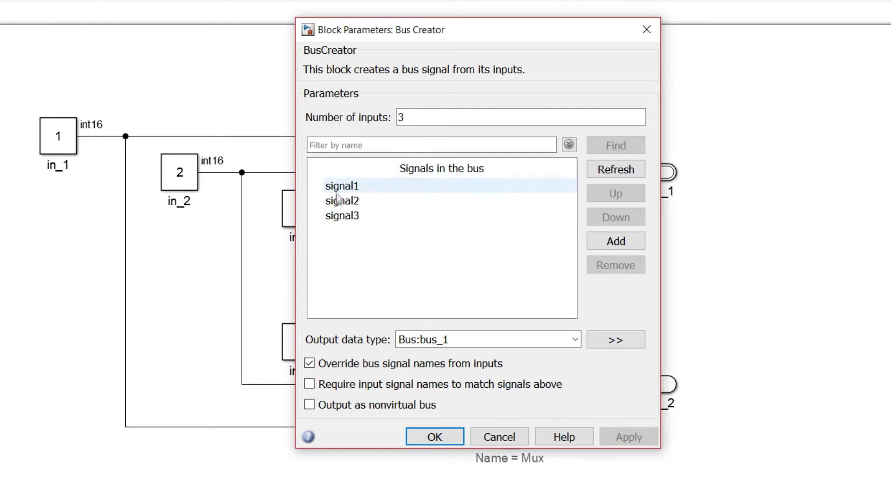
left_click(482, 439)
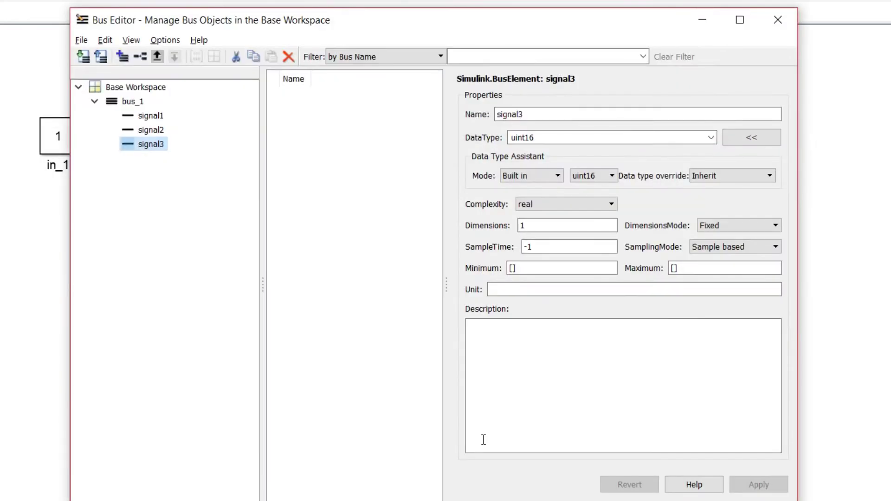